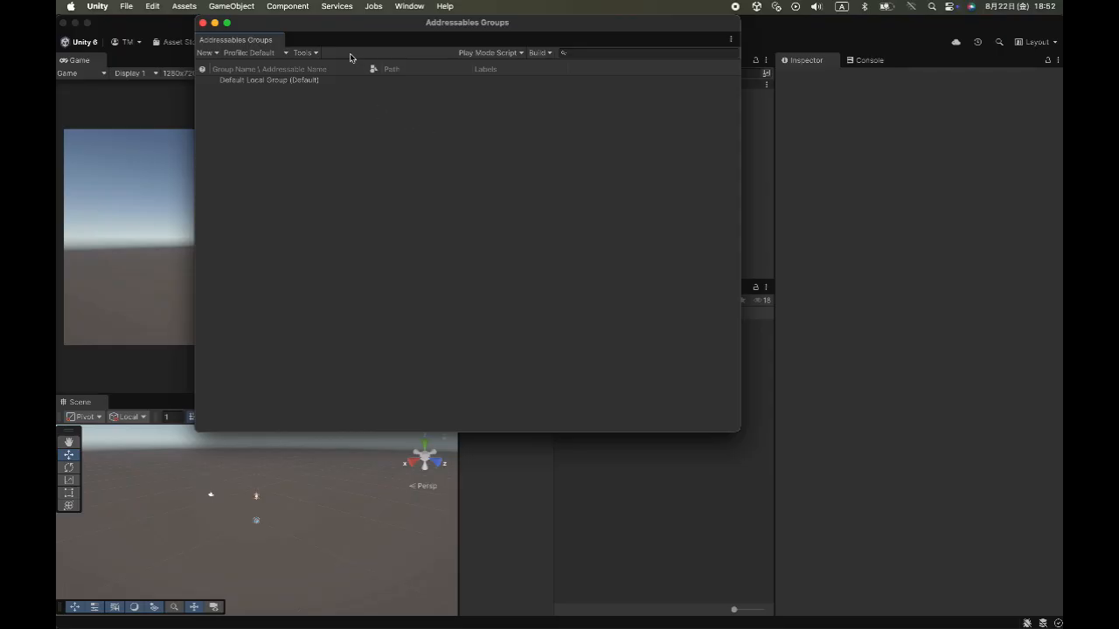
- Dock the Addressables Groups window alongside the Scene view and show the settings of Default Local Group
{"action": "left_click_drag", "start_coordinate": [236, 40], "coordinate": [145, 405]}
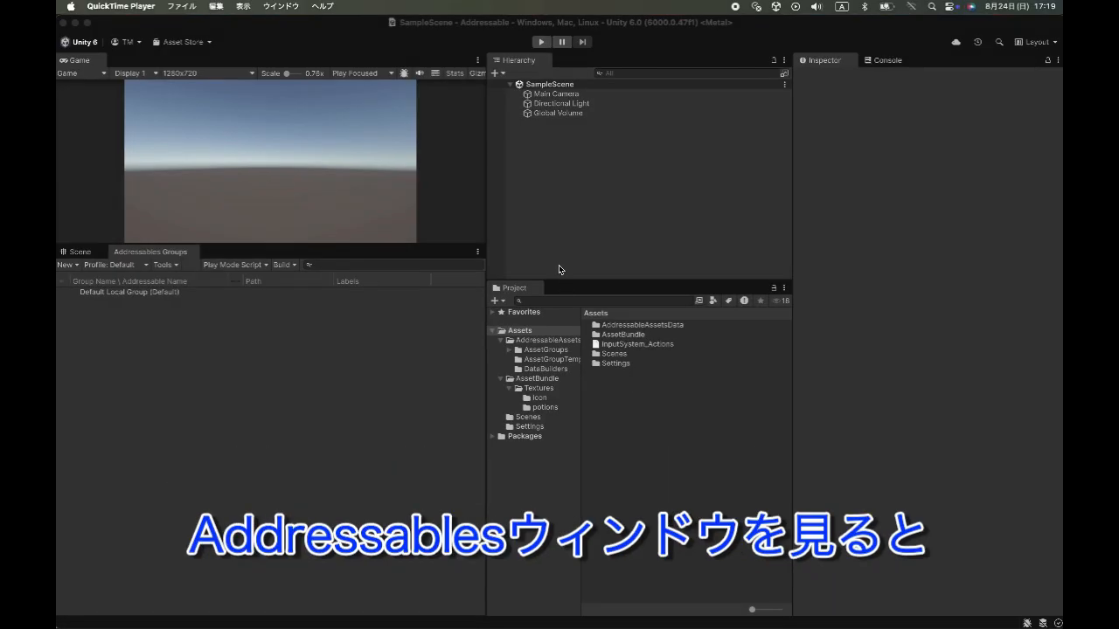
{"action": "left_click", "coordinate": [180, 295]}
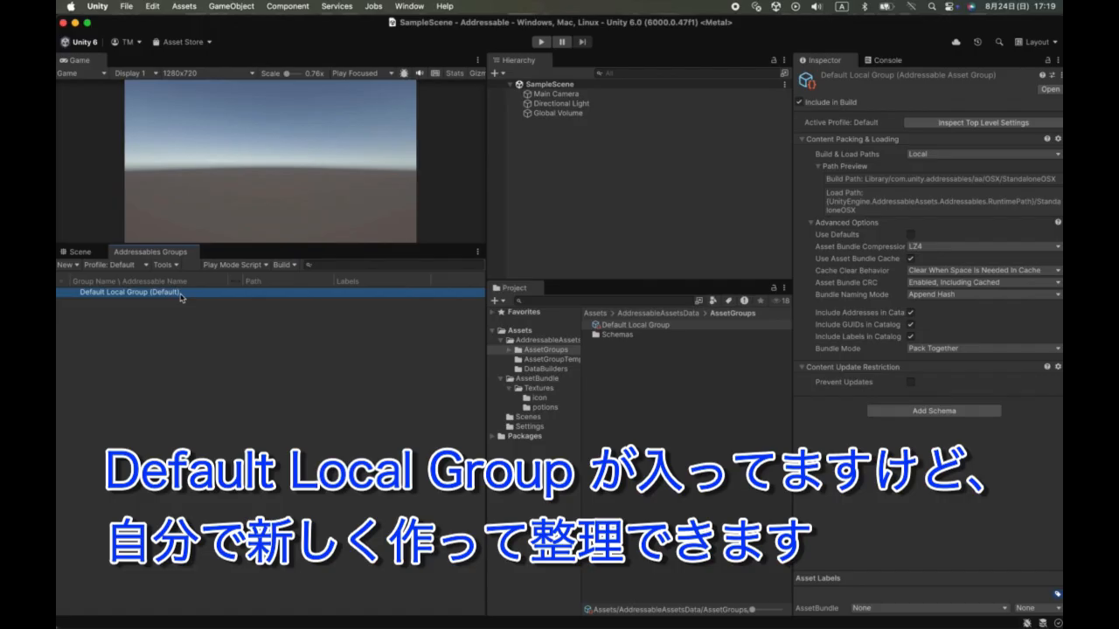
- Add all textures from the AssetBundle/Textures/icon folder to Default Local Group as addressables
{"action": "left_click", "coordinate": [538, 397]}
{"action": "left_click", "coordinate": [671, 452]}
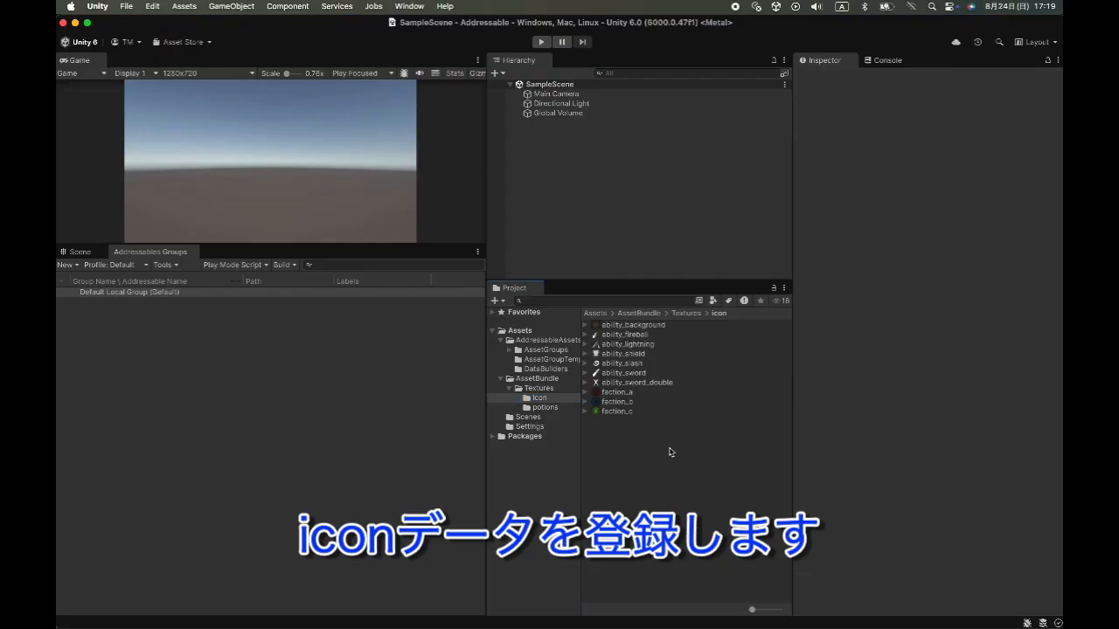
{"action": "key", "text": "super+a"}
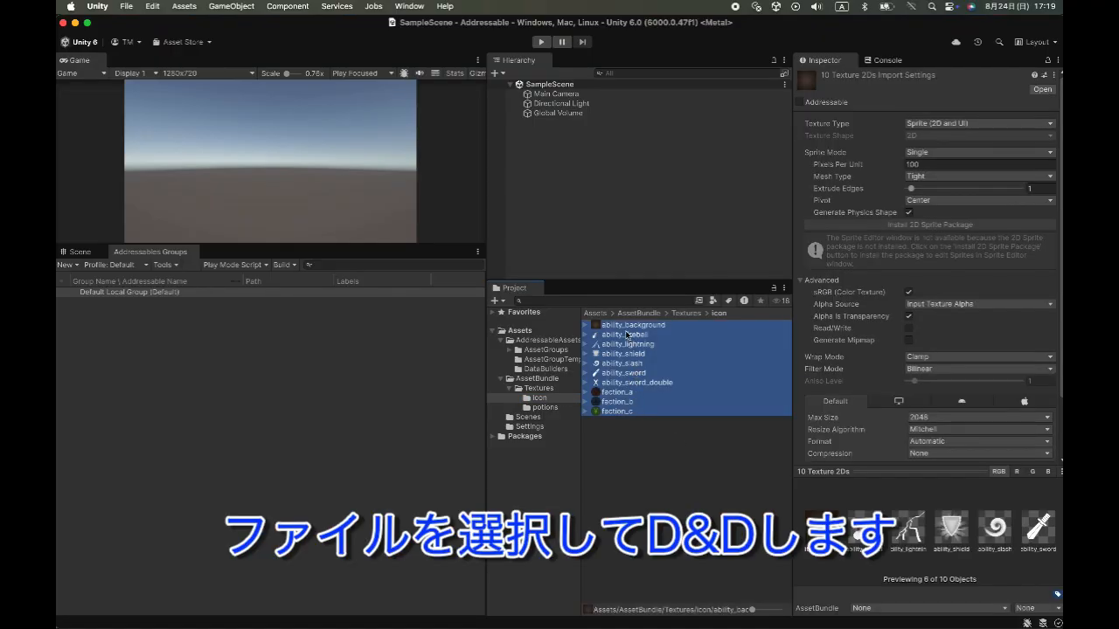
{"action": "left_click_drag", "start_coordinate": [626, 331], "coordinate": [147, 302]}
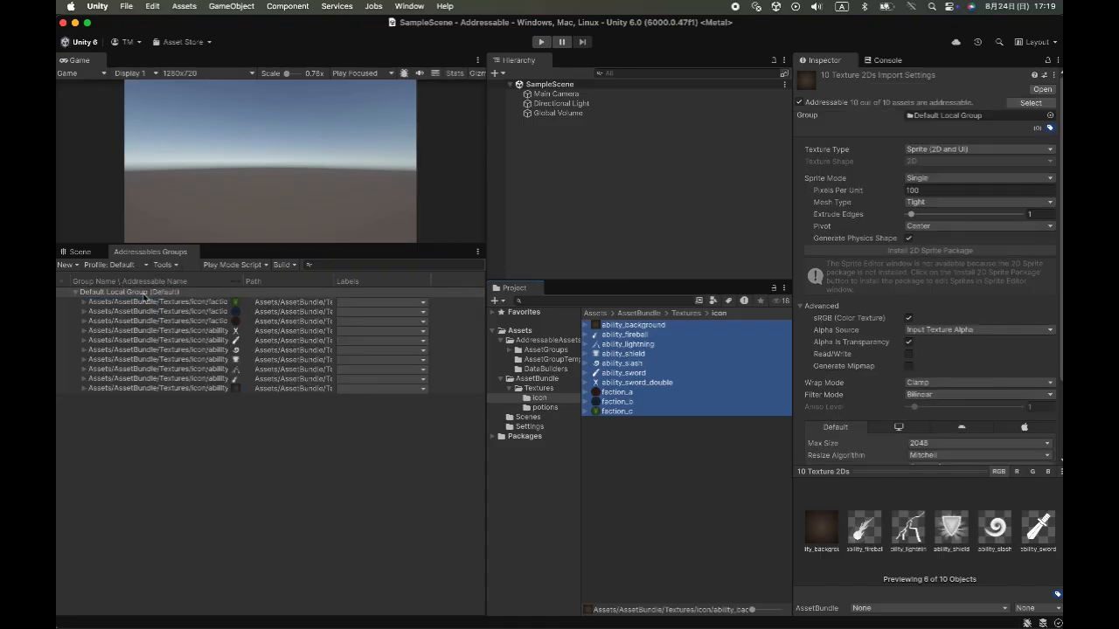
- Simplify the addressable names of all icon entries in Default Local Group
{"action": "left_click", "coordinate": [149, 303]}
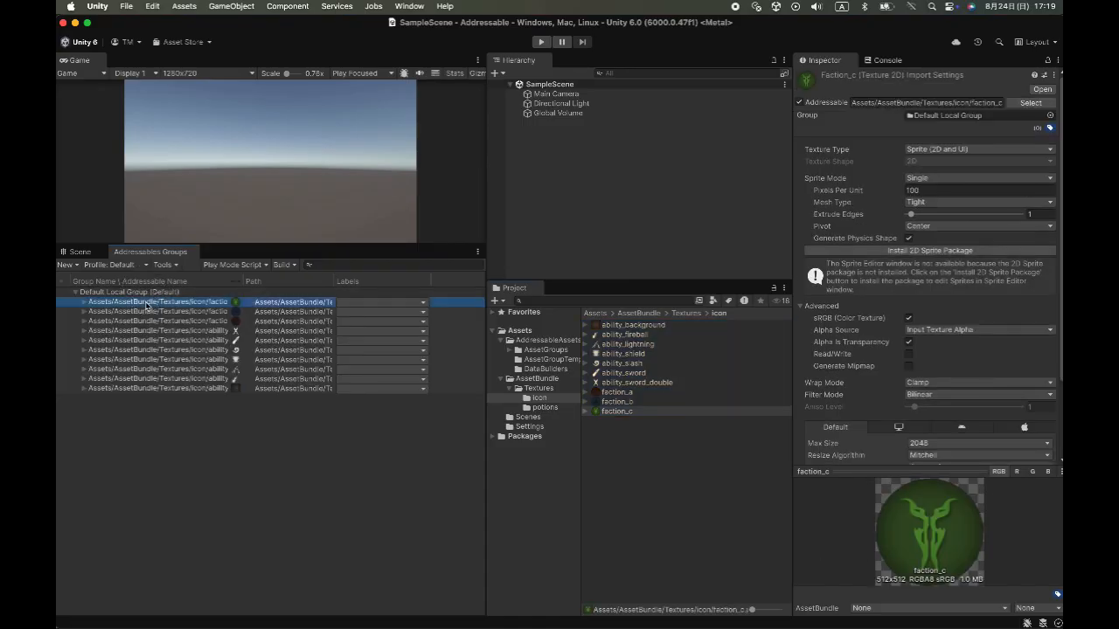
{"action": "left_click", "coordinate": [147, 388], "text": "shift"}
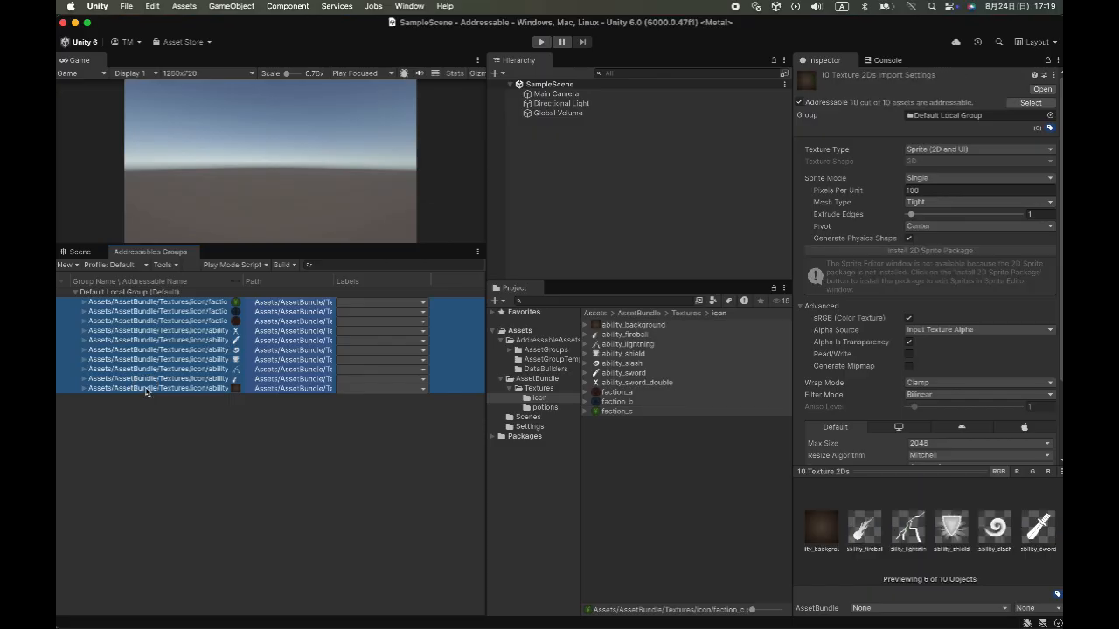
{"action": "right_click", "coordinate": [143, 377]}
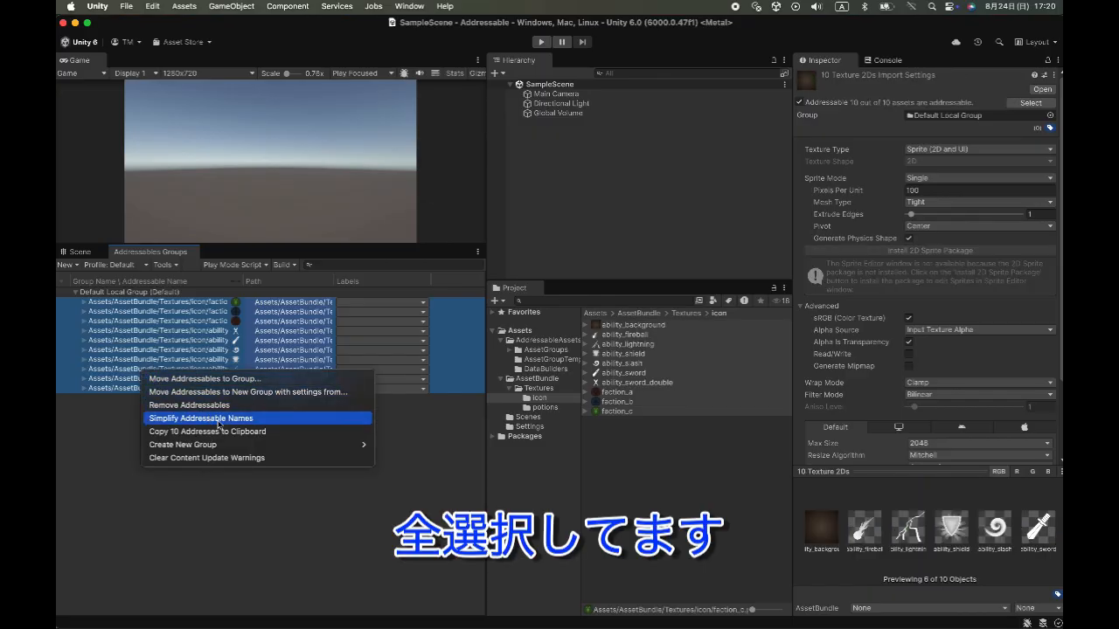
{"action": "left_click", "coordinate": [306, 421]}
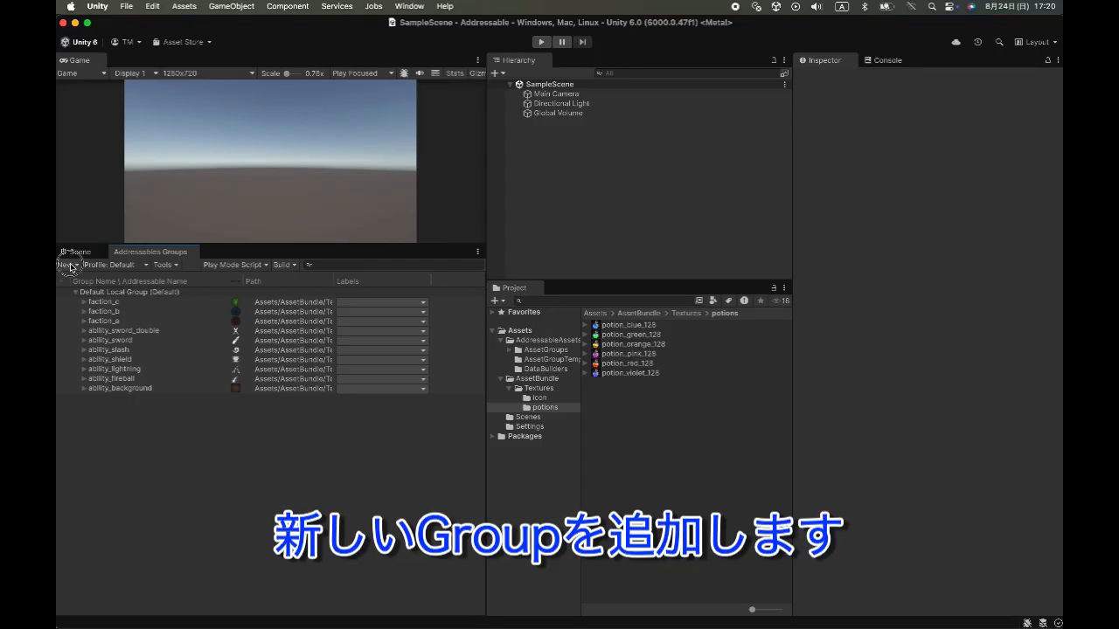
- Create a Packed Assets group named potions and set its Build & Load Paths to Remote
{"action": "left_click", "coordinate": [69, 265]}
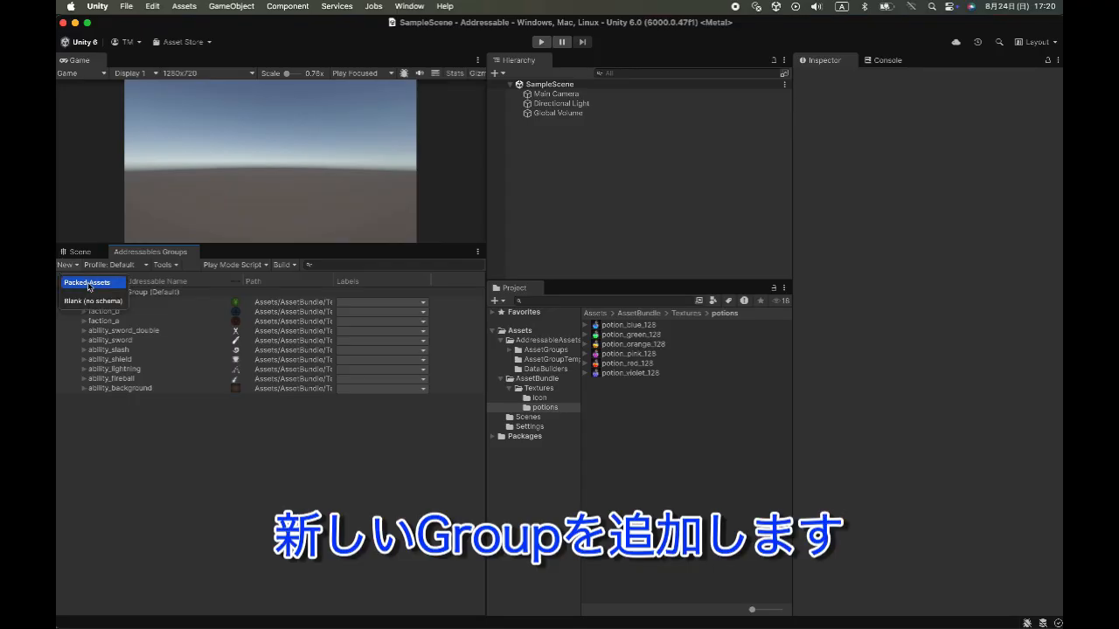
{"action": "left_click", "coordinate": [87, 283]}
{"action": "double_click", "coordinate": [100, 293]}
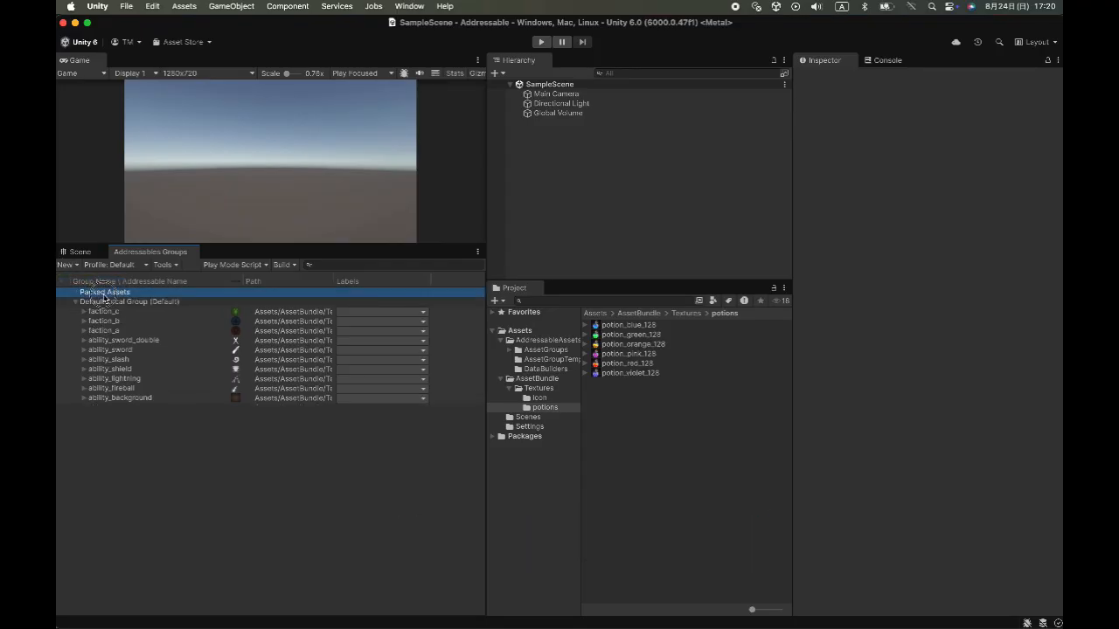
{"action": "type", "text": "potions"}
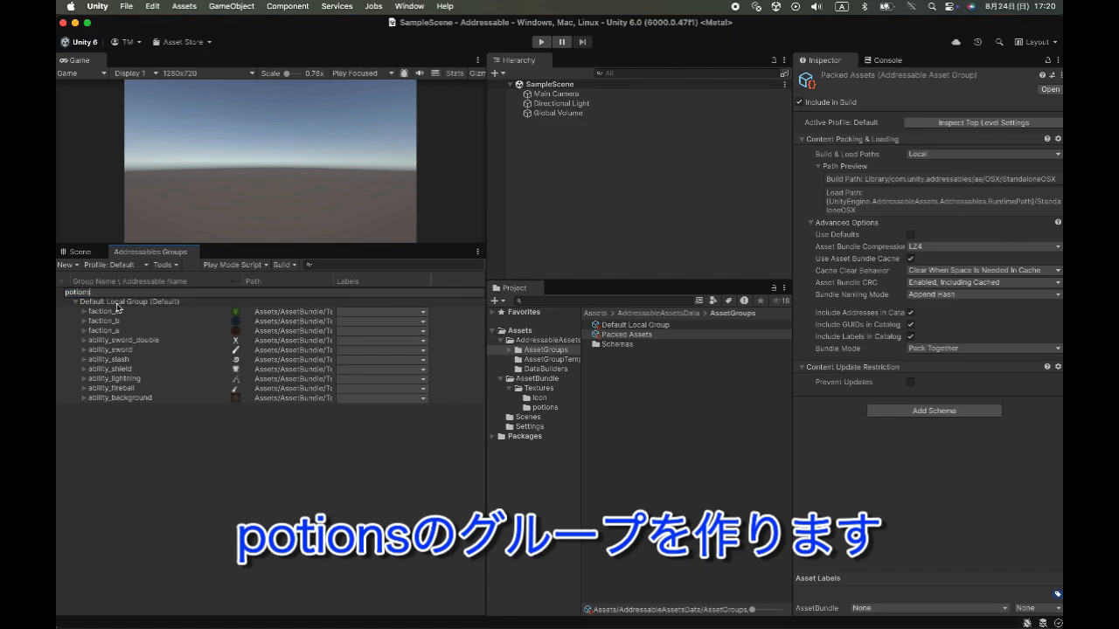
{"action": "key", "text": "Return"}
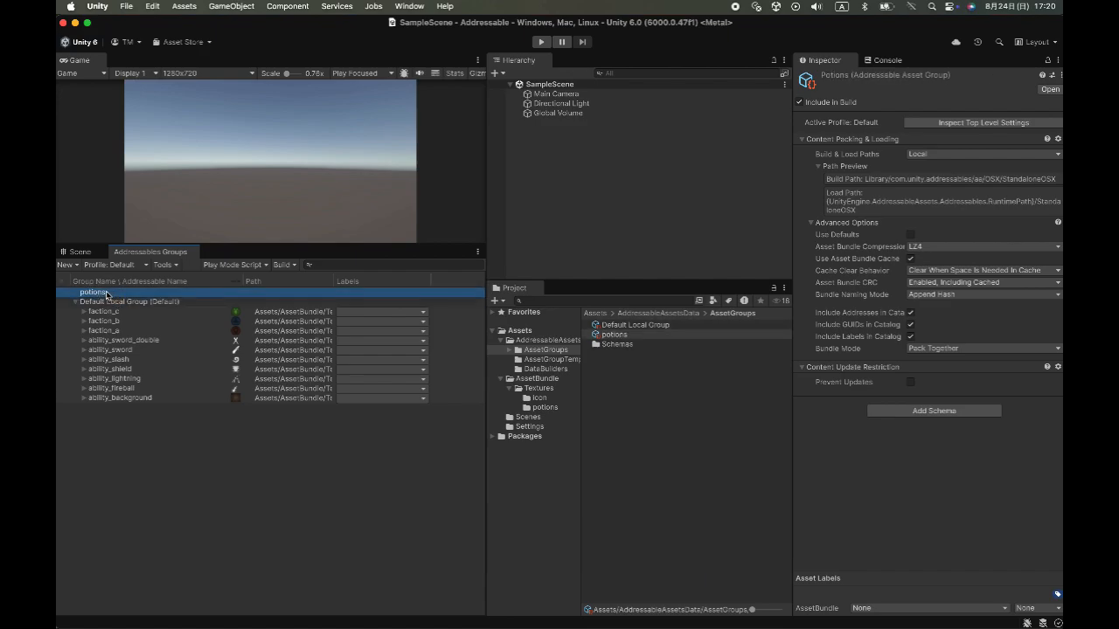
{"action": "left_click", "coordinate": [981, 154]}
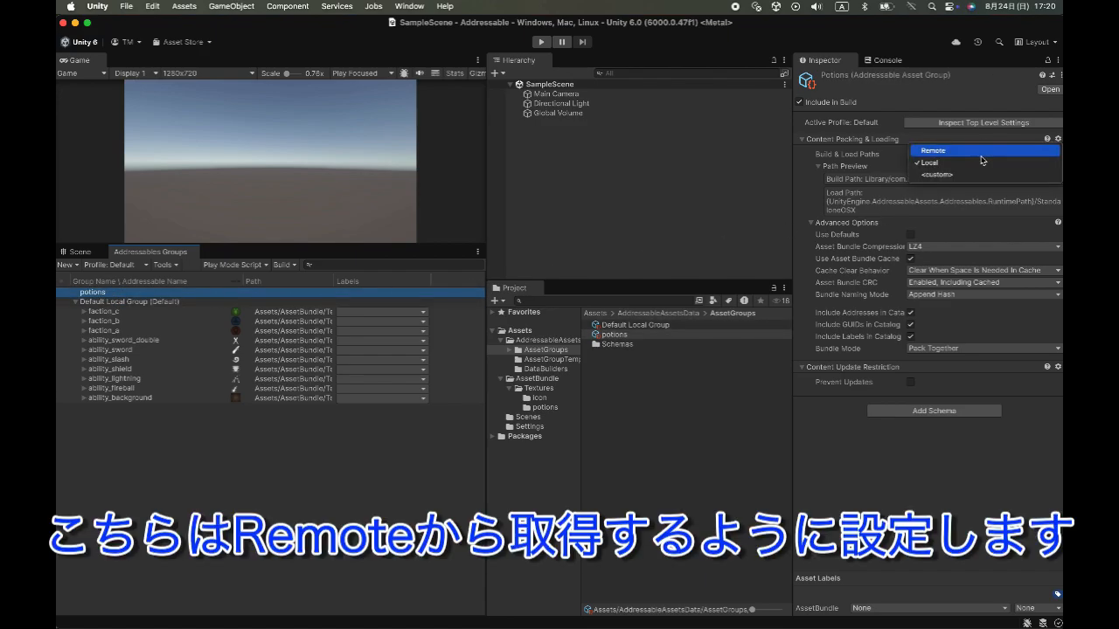
{"action": "left_click", "coordinate": [980, 155]}
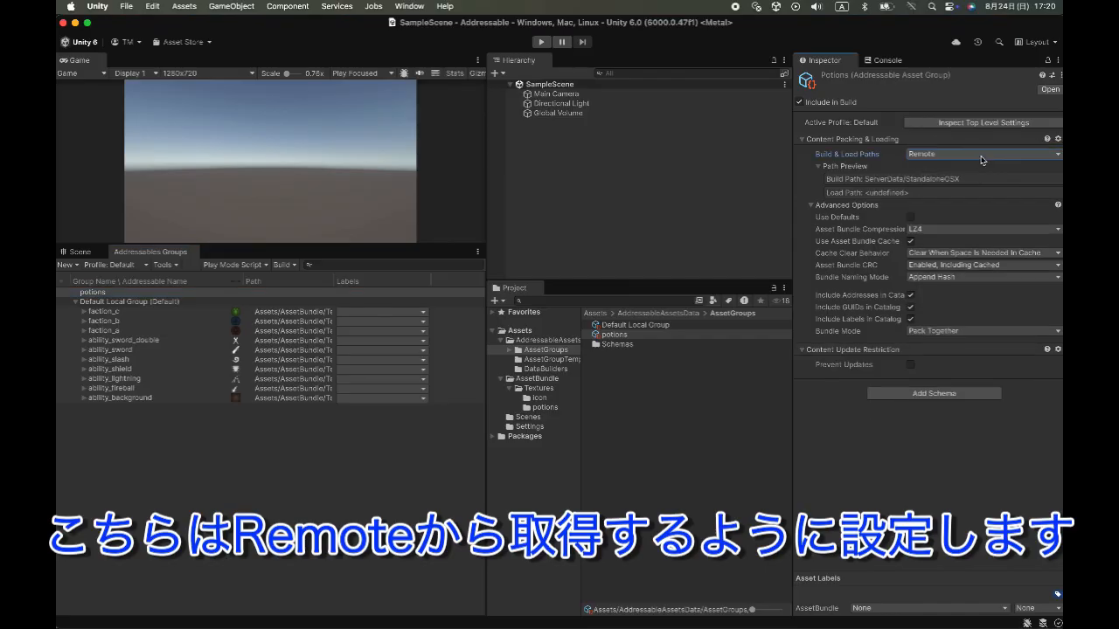
- Add all textures from the AssetBundle/Textures/potions folder to the potions addressables group
{"action": "left_click", "coordinate": [550, 408]}
{"action": "left_click", "coordinate": [646, 424]}
{"action": "key", "text": "super+a"}
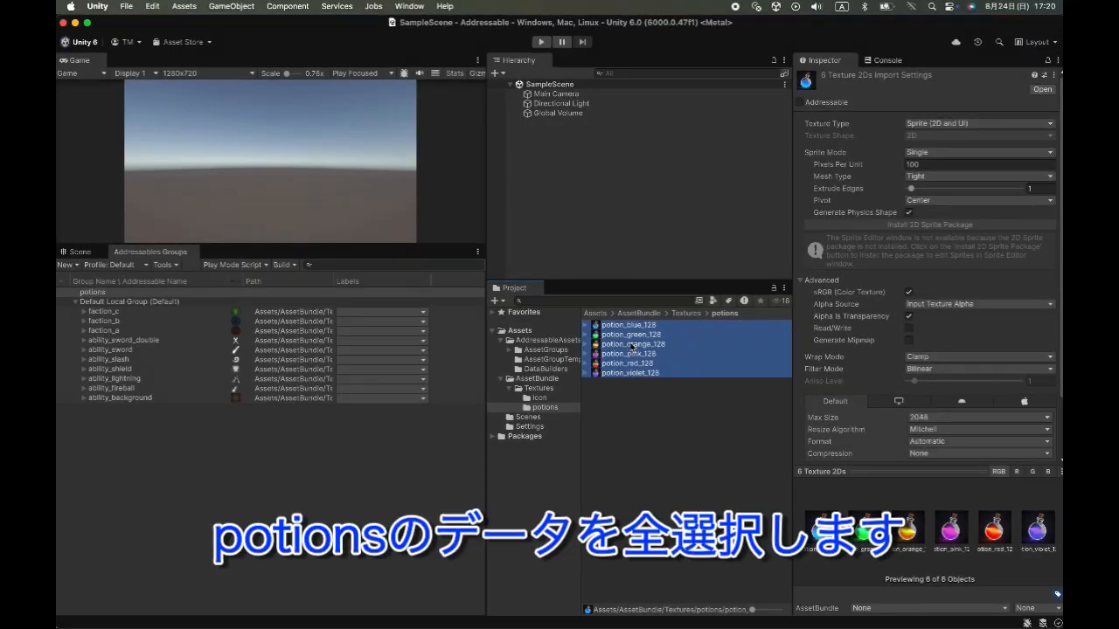
{"action": "left_click_drag", "start_coordinate": [621, 334], "coordinate": [107, 297]}
- Simplify the addressable names of all entries in the potions group
{"action": "left_click", "coordinate": [123, 302]}
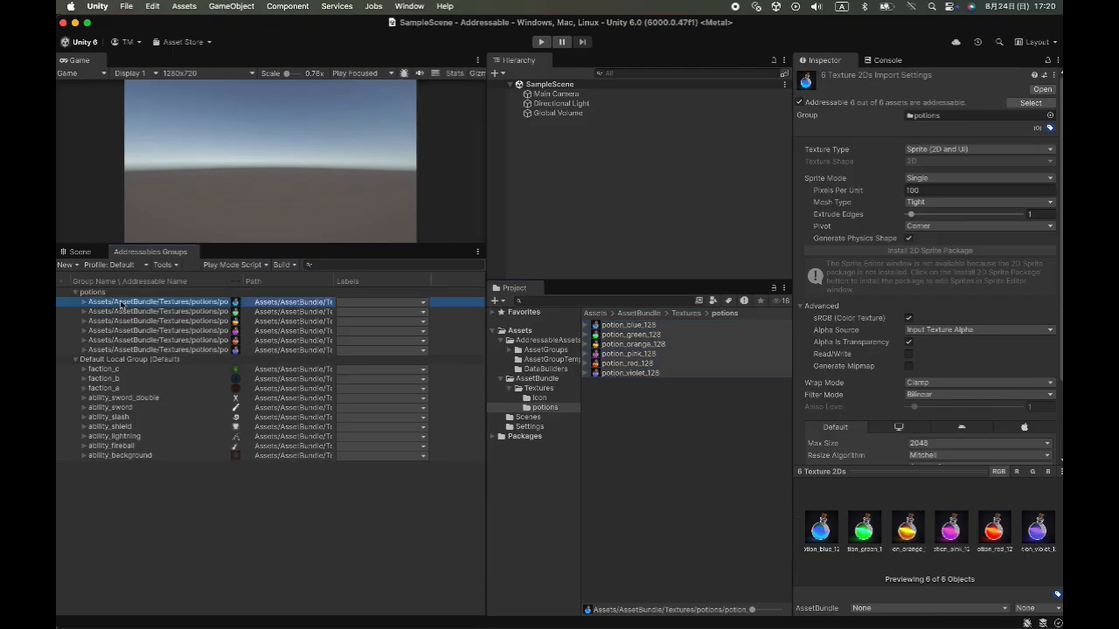
{"action": "left_click", "coordinate": [132, 349], "text": "shift"}
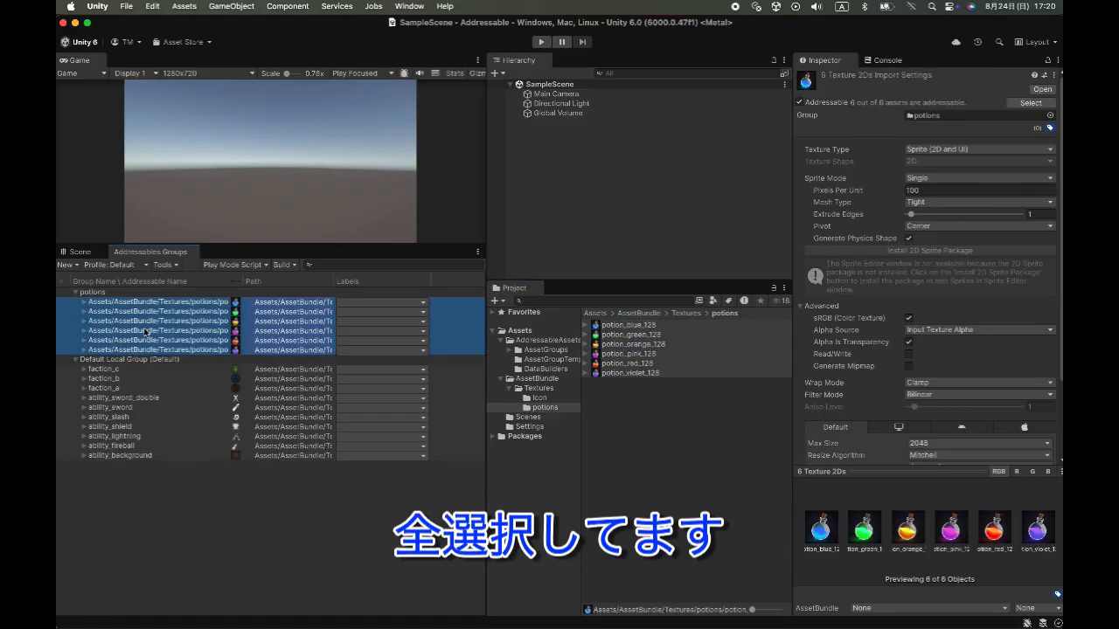
{"action": "right_click", "coordinate": [145, 332]}
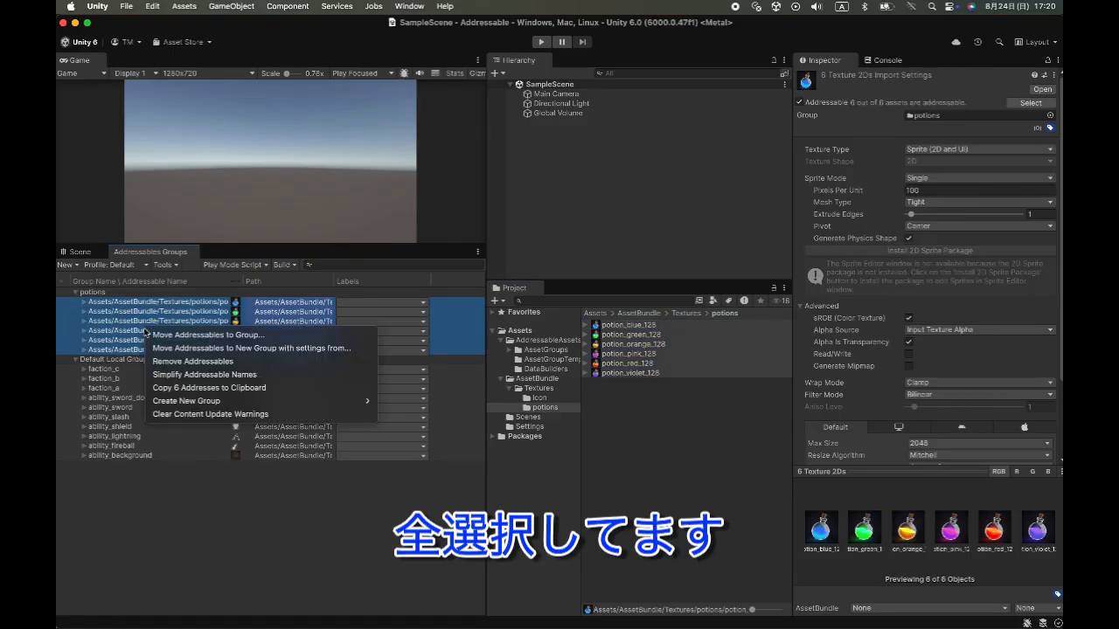
{"action": "left_click", "coordinate": [303, 374]}
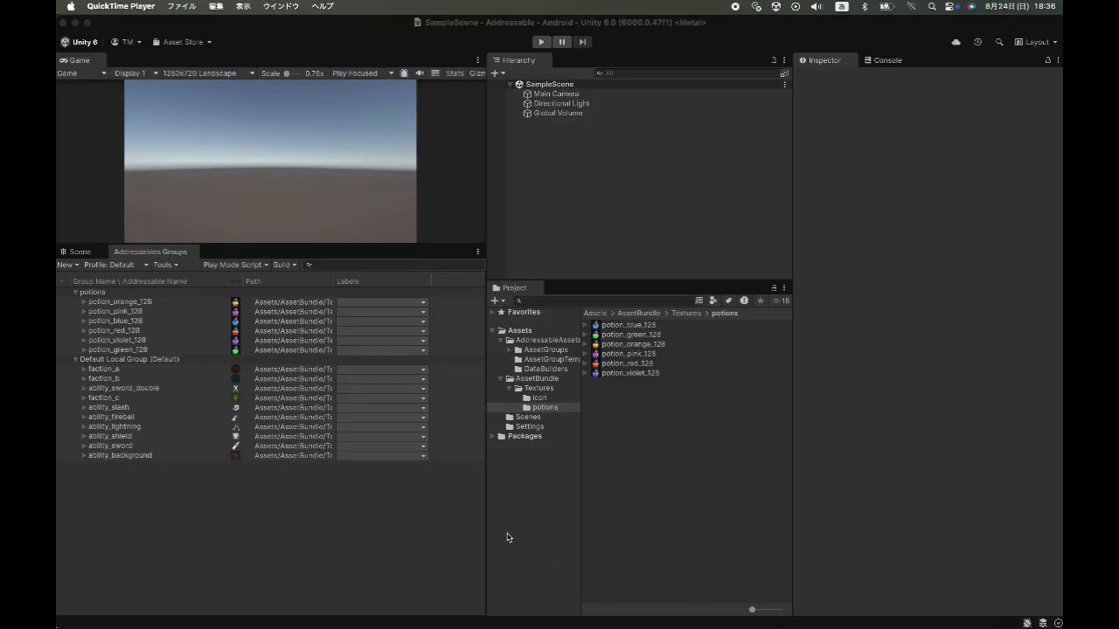
- Set the Default profile's Remote.LoadPath to ServerData/[BuildTarget] and dock the Addressables Profiles window beside Addressables Groups
{"action": "left_click", "coordinate": [116, 266]}
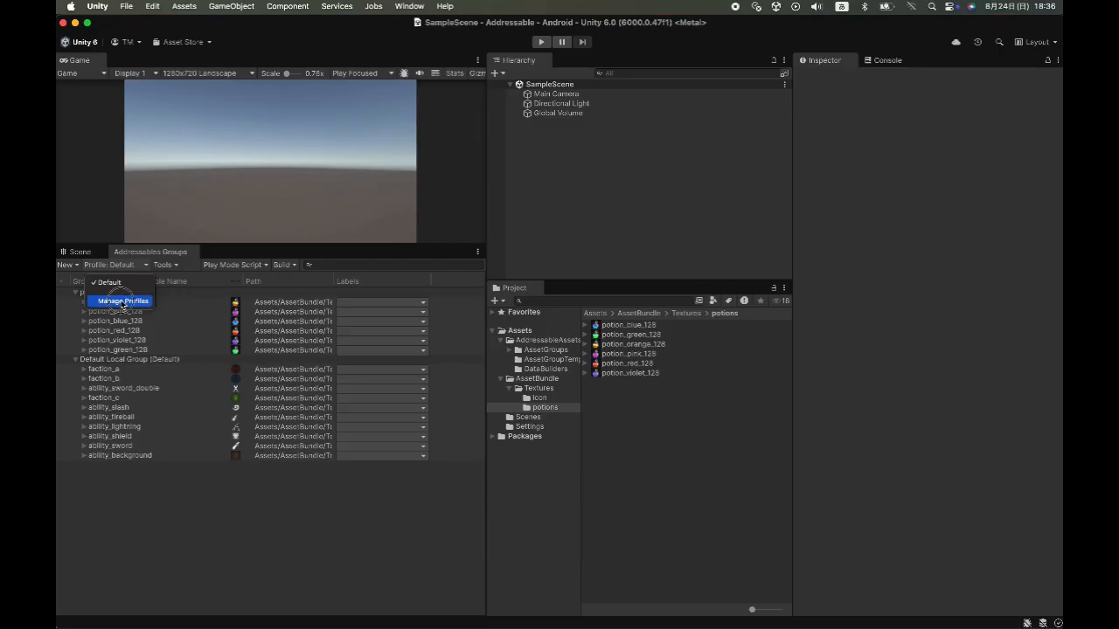
{"action": "left_click", "coordinate": [123, 302]}
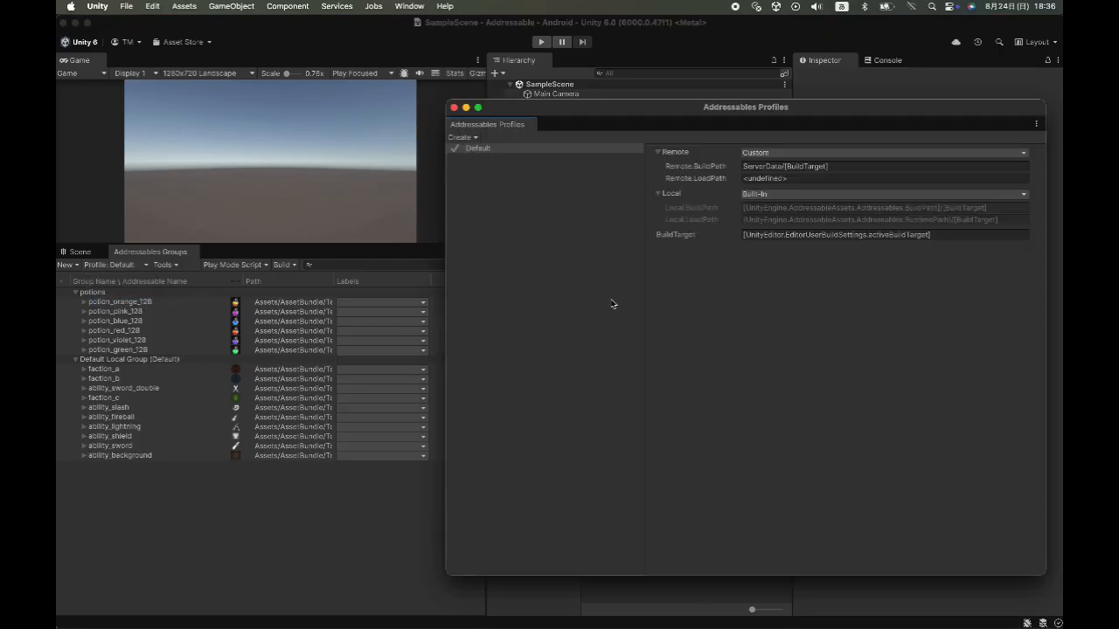
{"action": "left_click", "coordinate": [796, 180]}
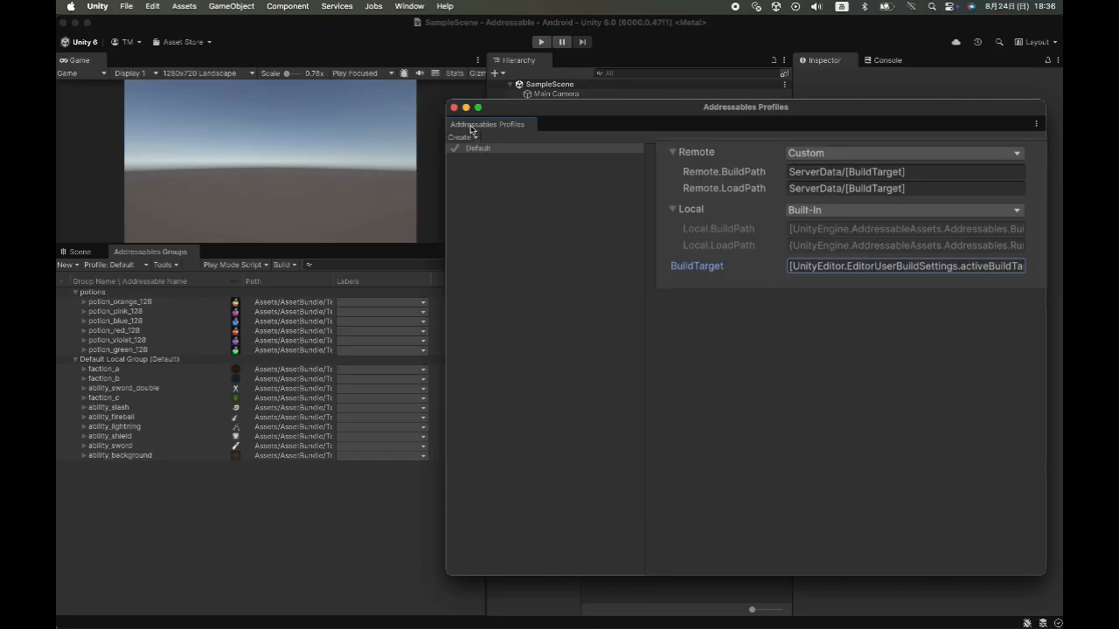
{"action": "left_click_drag", "start_coordinate": [472, 125], "coordinate": [280, 257]}
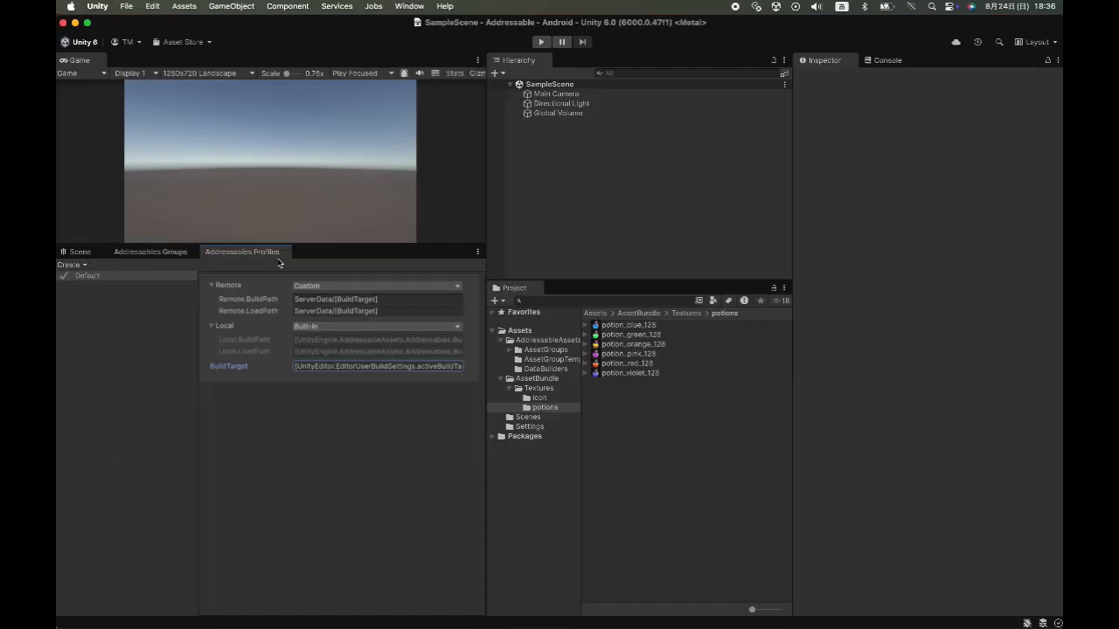
- Create a new Addressables profile and rename it Tst
{"action": "left_click", "coordinate": [97, 338]}
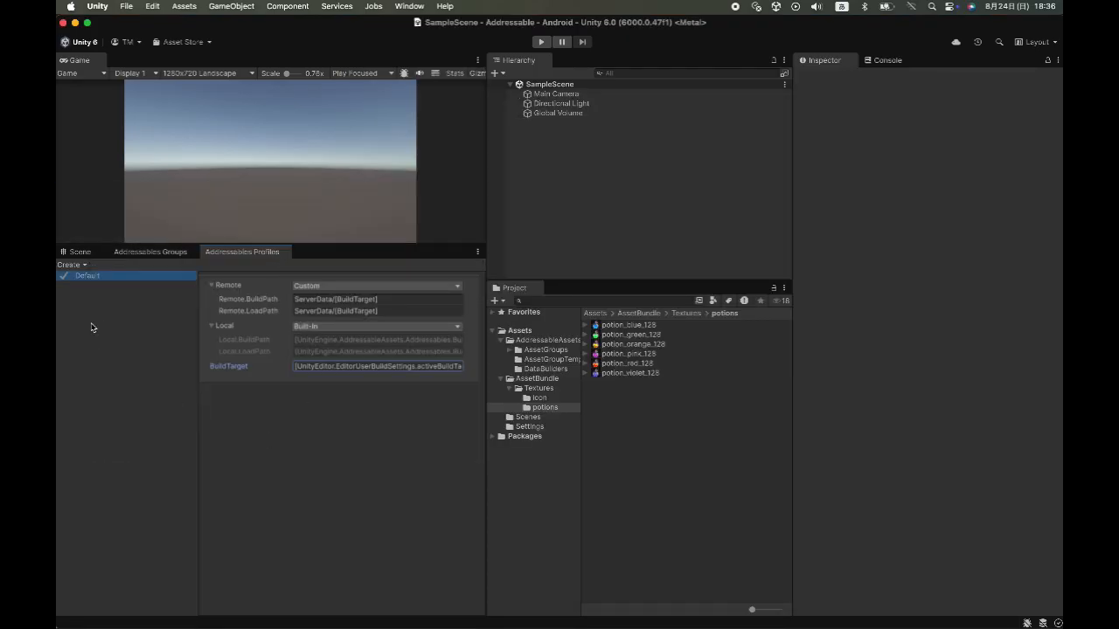
{"action": "left_click", "coordinate": [72, 265]}
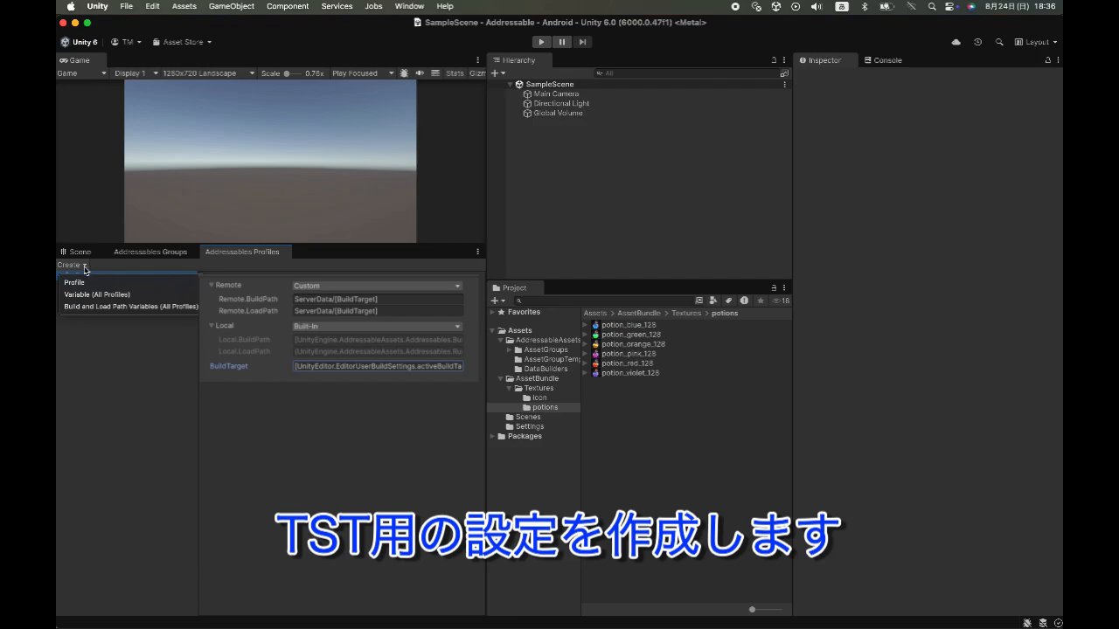
{"action": "left_click", "coordinate": [92, 282]}
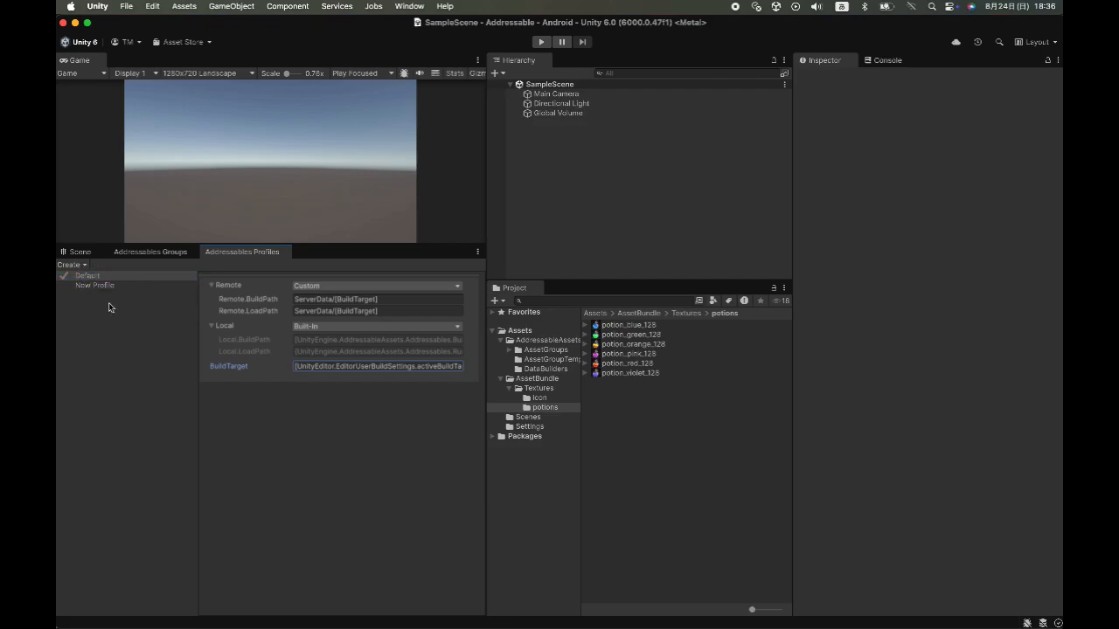
{"action": "left_click", "coordinate": [101, 287]}
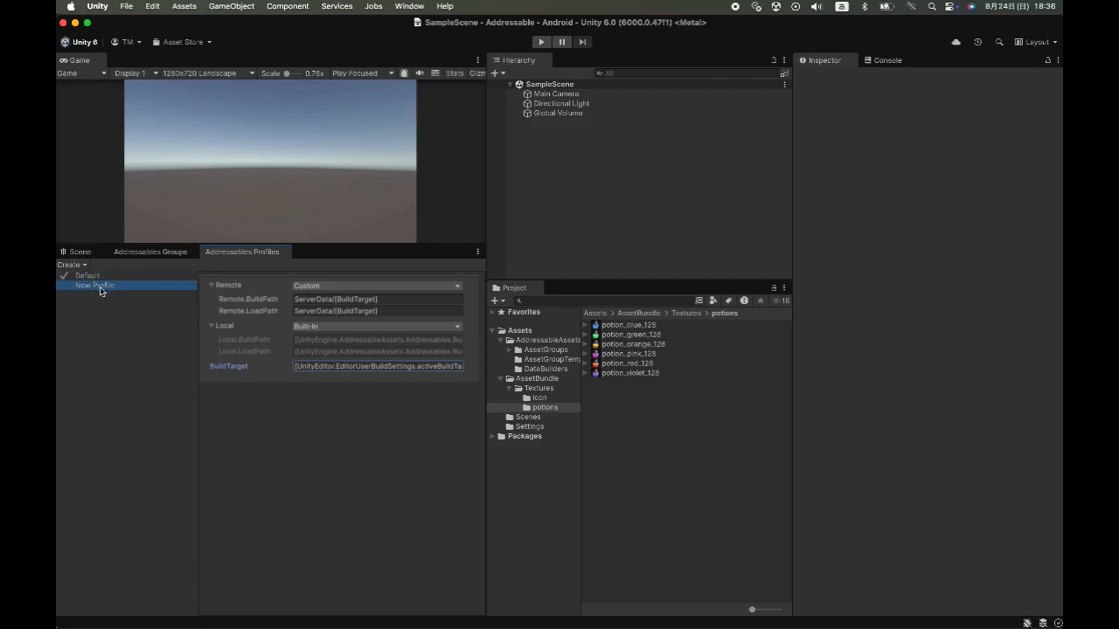
{"action": "left_click", "coordinate": [100, 289]}
{"action": "type", "text": "Tst"}
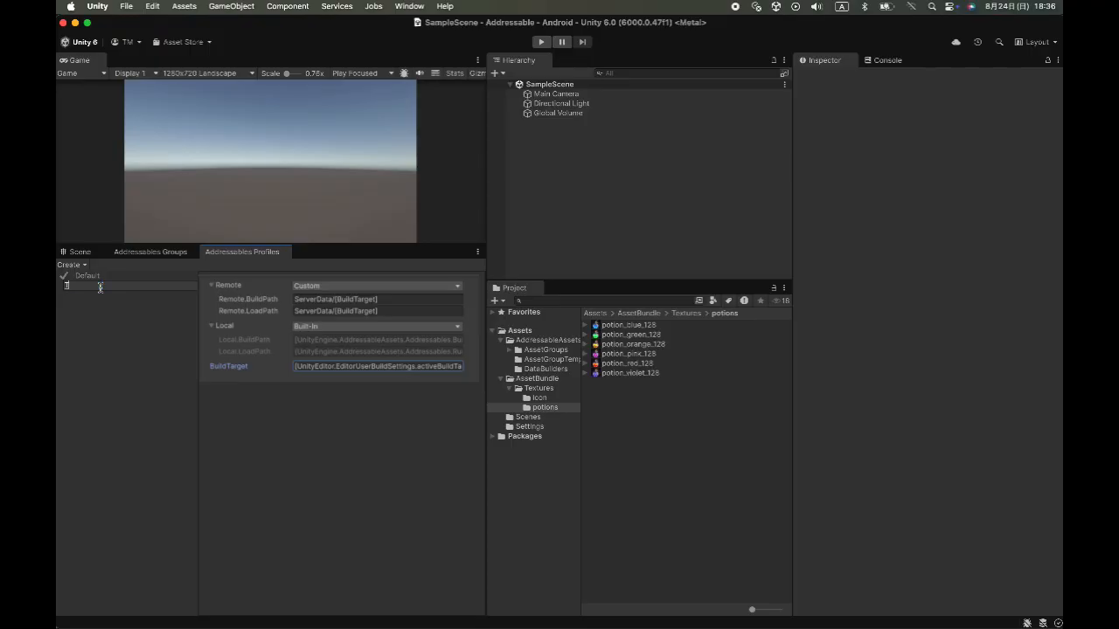
{"action": "left_click", "coordinate": [110, 332]}
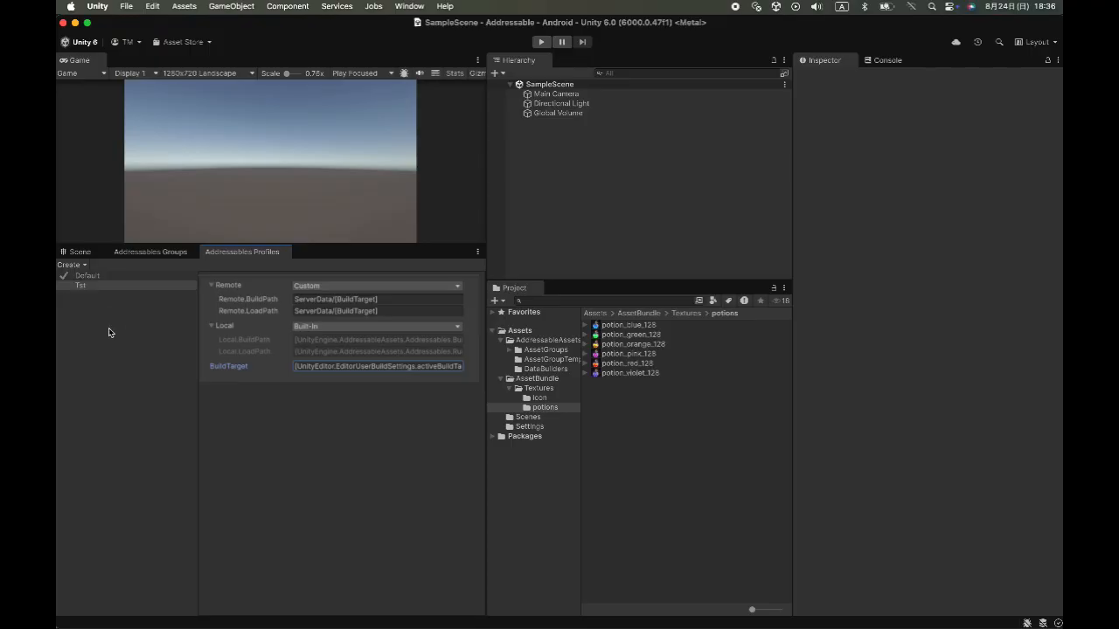
- Create another Addressables profile and rename it Proto
{"action": "left_click", "coordinate": [70, 265]}
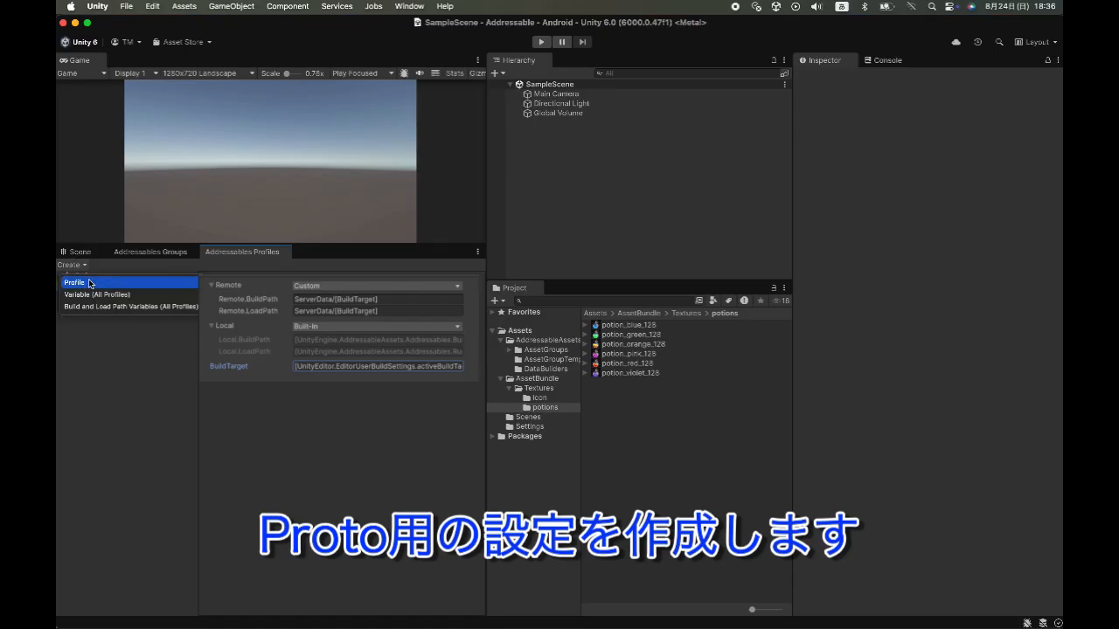
{"action": "left_click", "coordinate": [90, 283]}
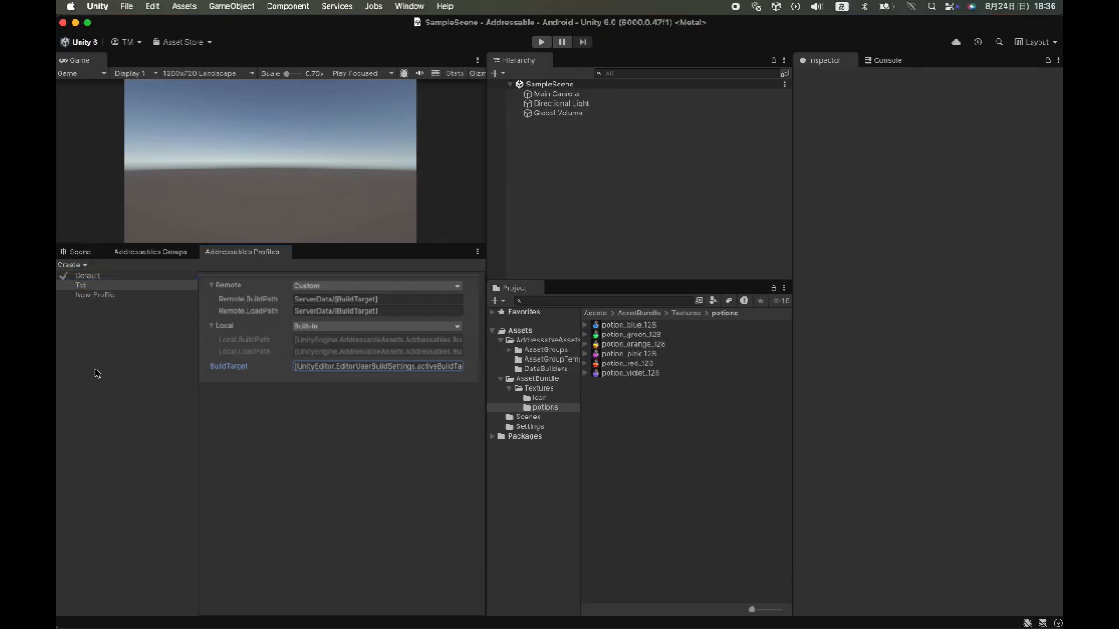
{"action": "left_click", "coordinate": [103, 297]}
{"action": "left_click", "coordinate": [102, 298]}
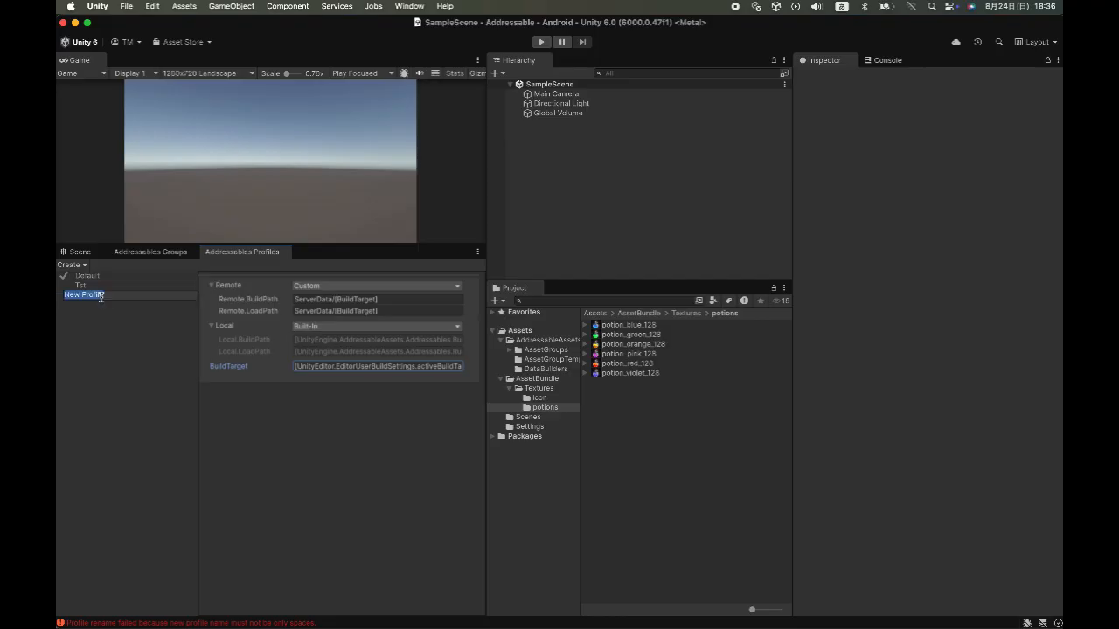
{"action": "type", "text": "Proto"}
{"action": "key", "text": "Return"}
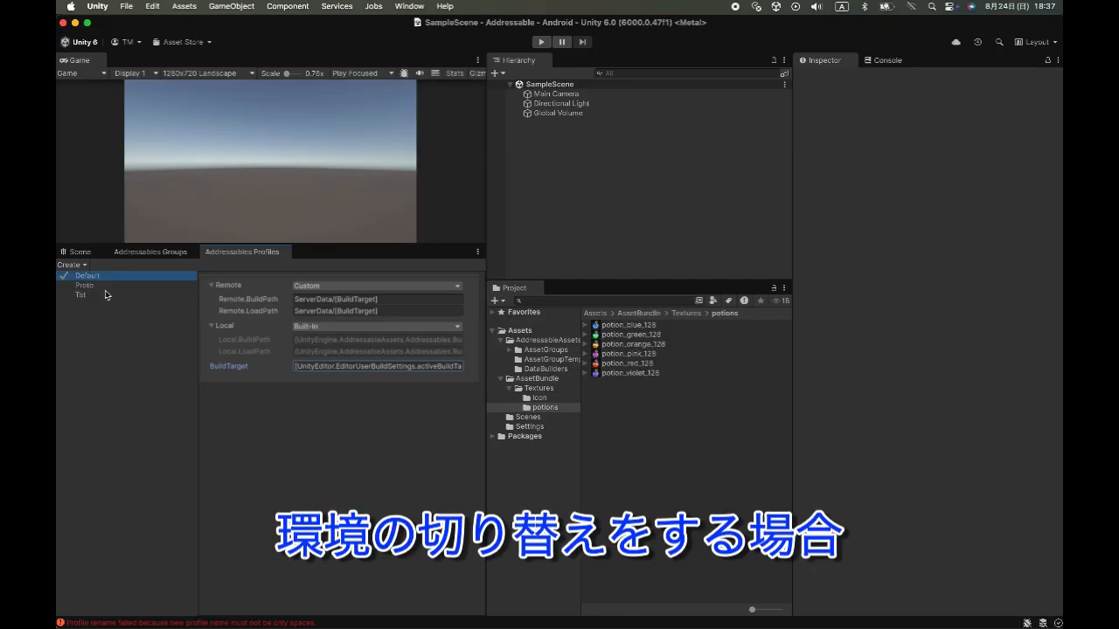
- Set Tst as the active Addressables profile and switch the active profile back to Default
{"action": "left_click", "coordinate": [105, 296]}
{"action": "right_click", "coordinate": [106, 295]}
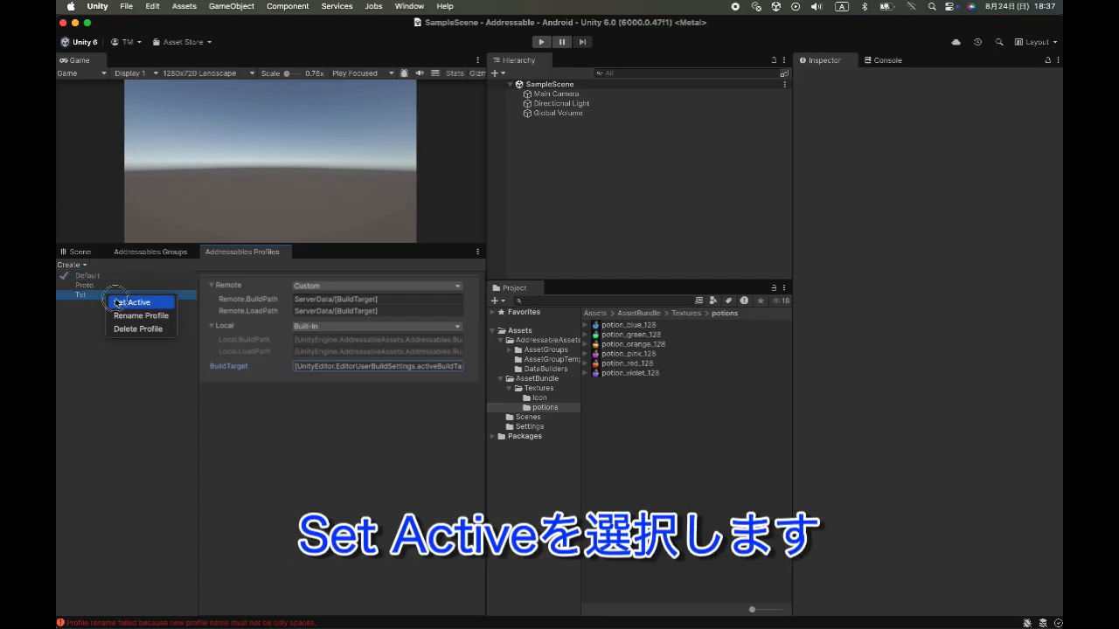
{"action": "left_click", "coordinate": [131, 303]}
{"action": "left_click", "coordinate": [109, 277]}
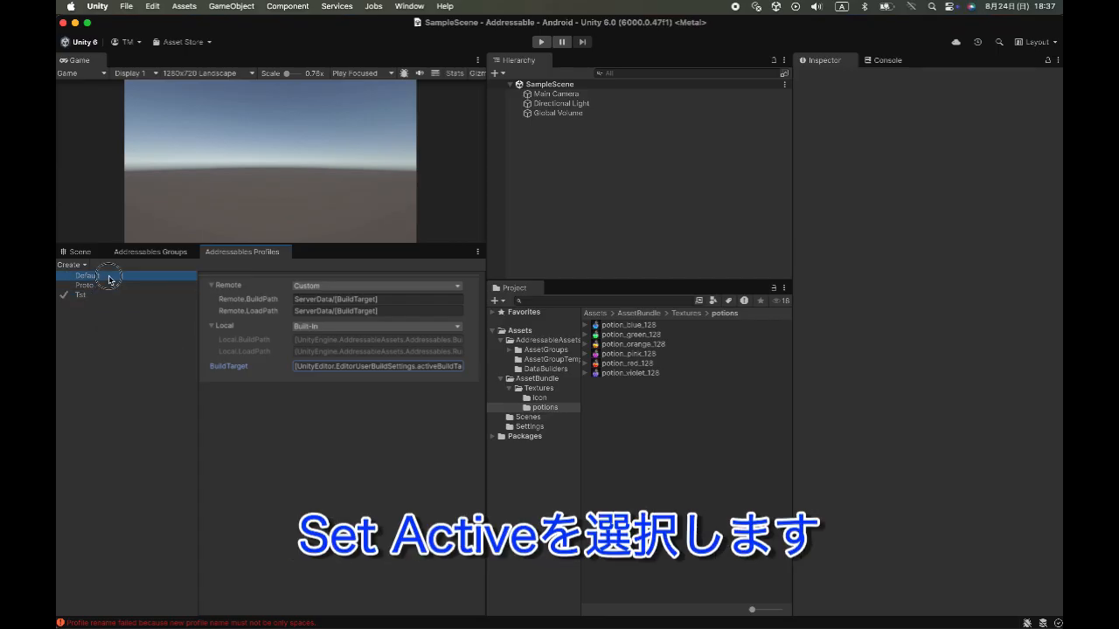
{"action": "right_click", "coordinate": [110, 277]}
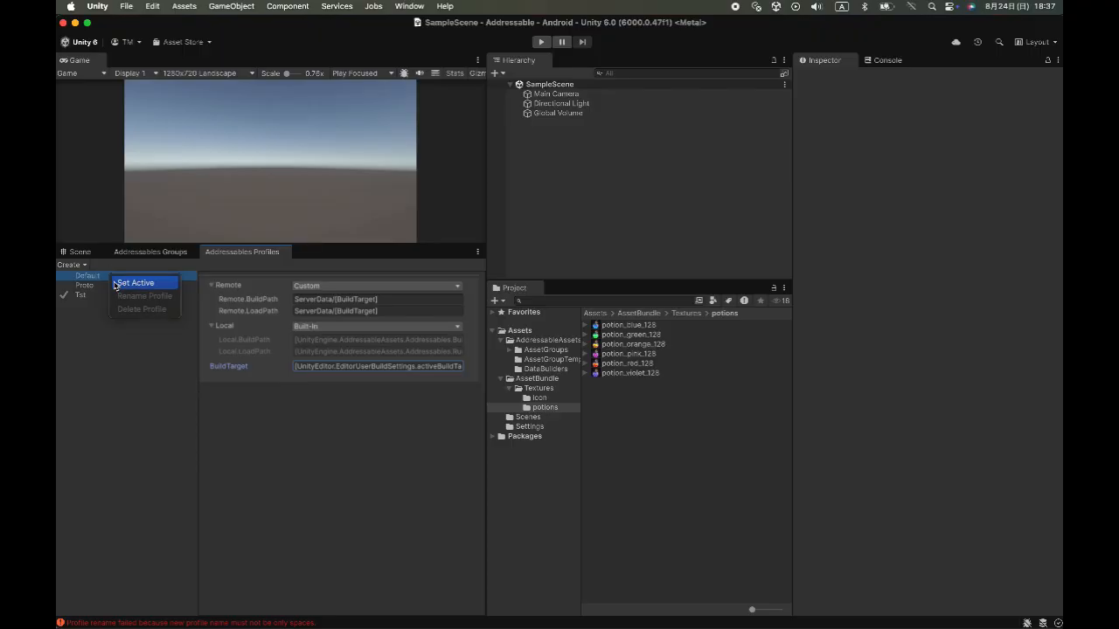
{"action": "left_click", "coordinate": [114, 284]}
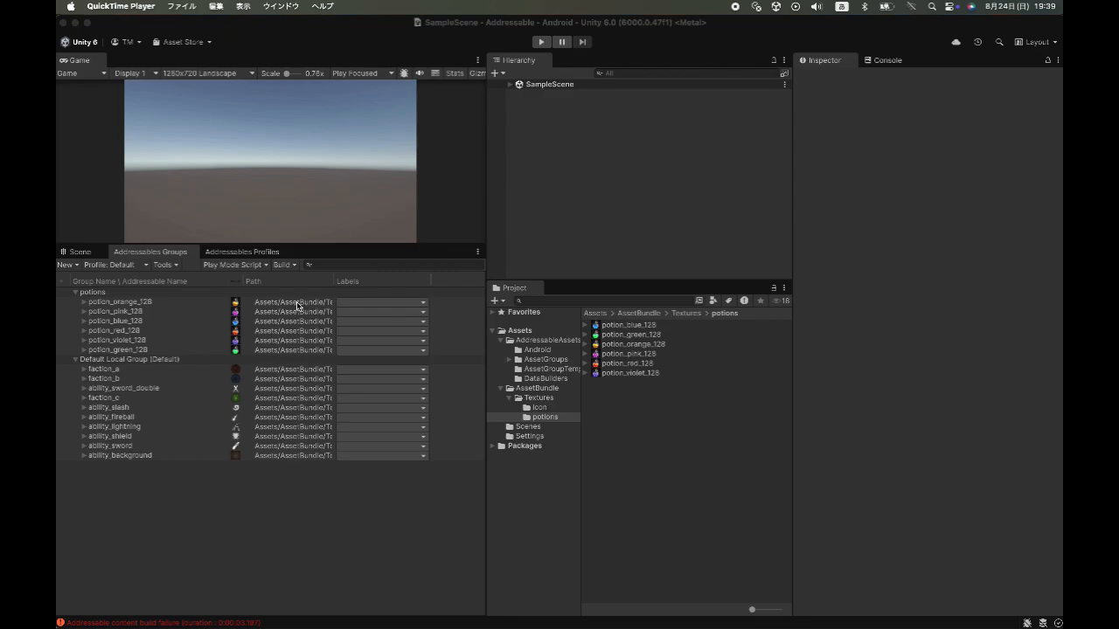
- Run a new Addressables content build with the Default Build Script using the Default profile
{"action": "left_click", "coordinate": [285, 266]}
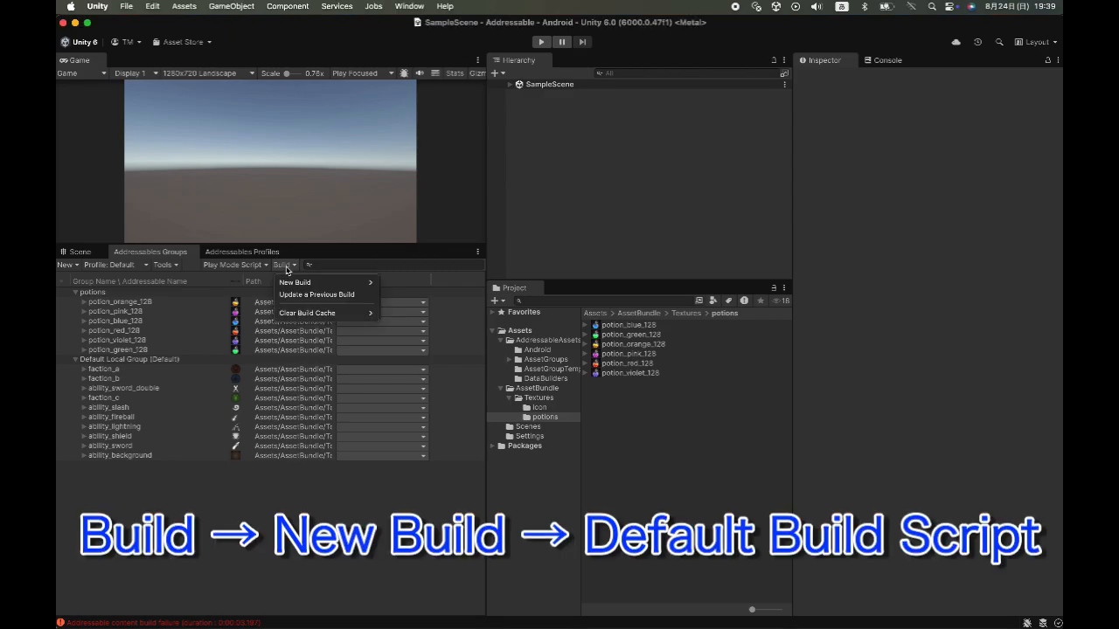
{"action": "mouse_move", "coordinate": [367, 284]}
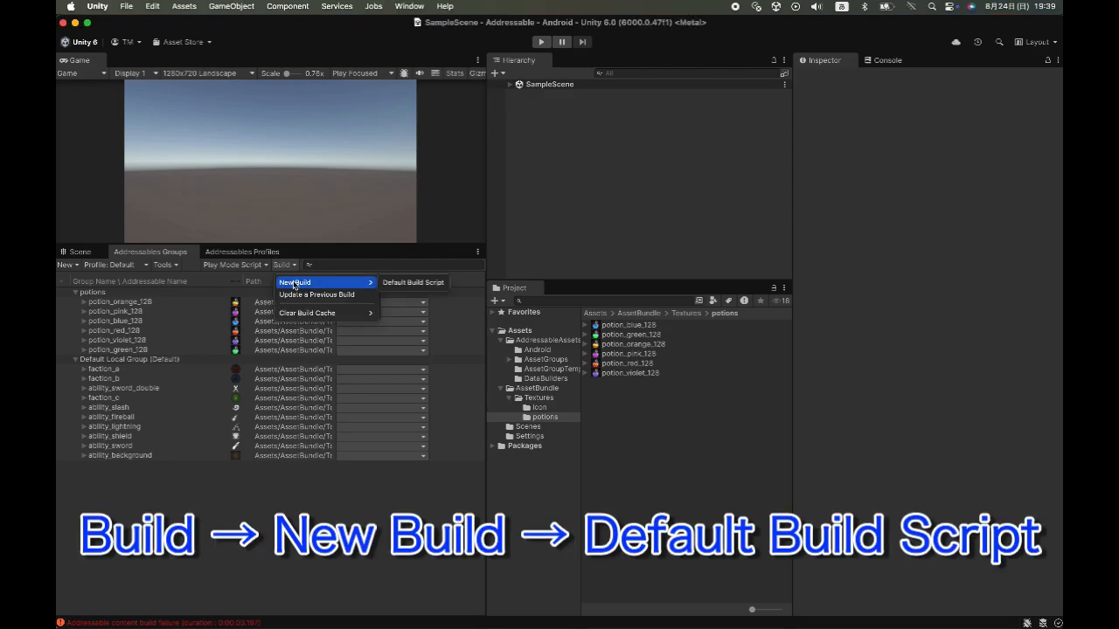
{"action": "left_click", "coordinate": [426, 286]}
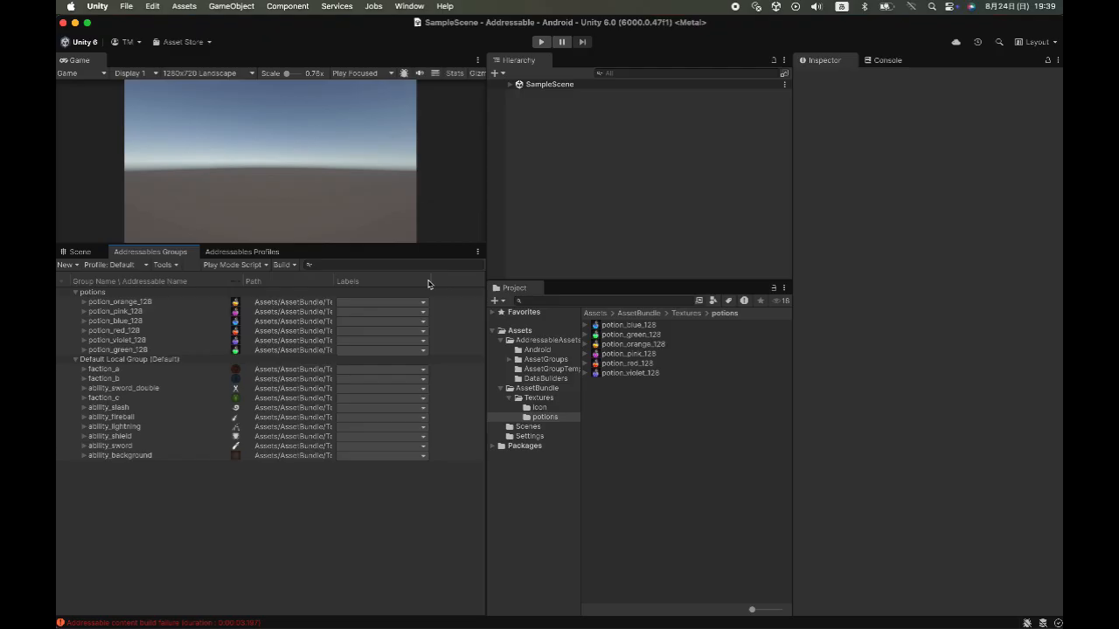
- Switch to Finder and inspect the built potions bundle in the project's ServerData/Android folder
{"action": "key", "text": "super+Tab"}
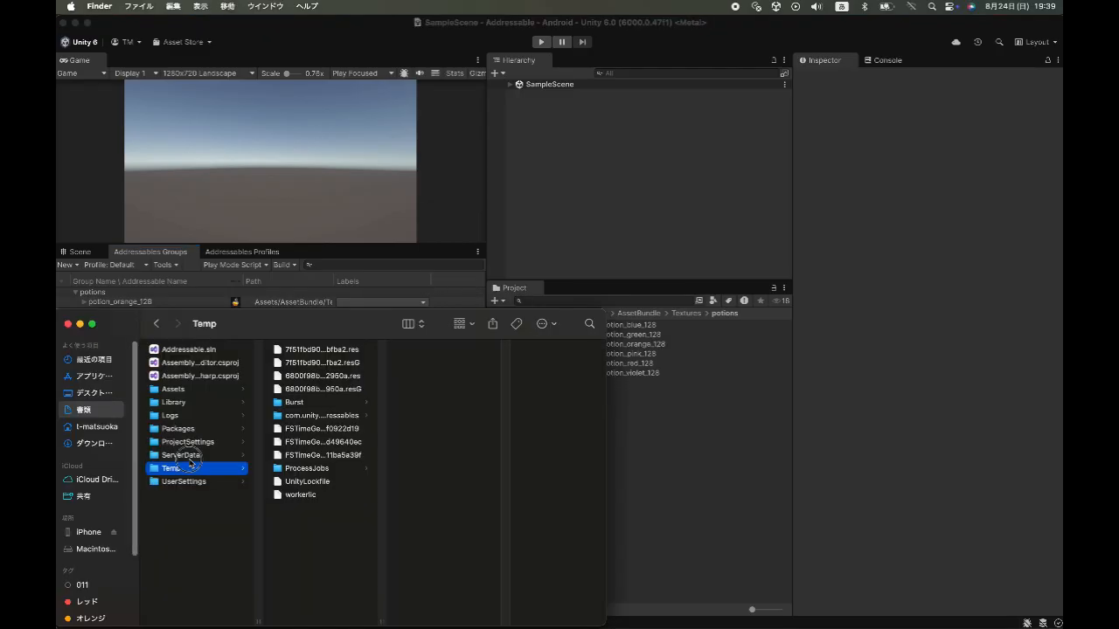
{"action": "left_click", "coordinate": [180, 455]}
{"action": "left_click", "coordinate": [313, 350]}
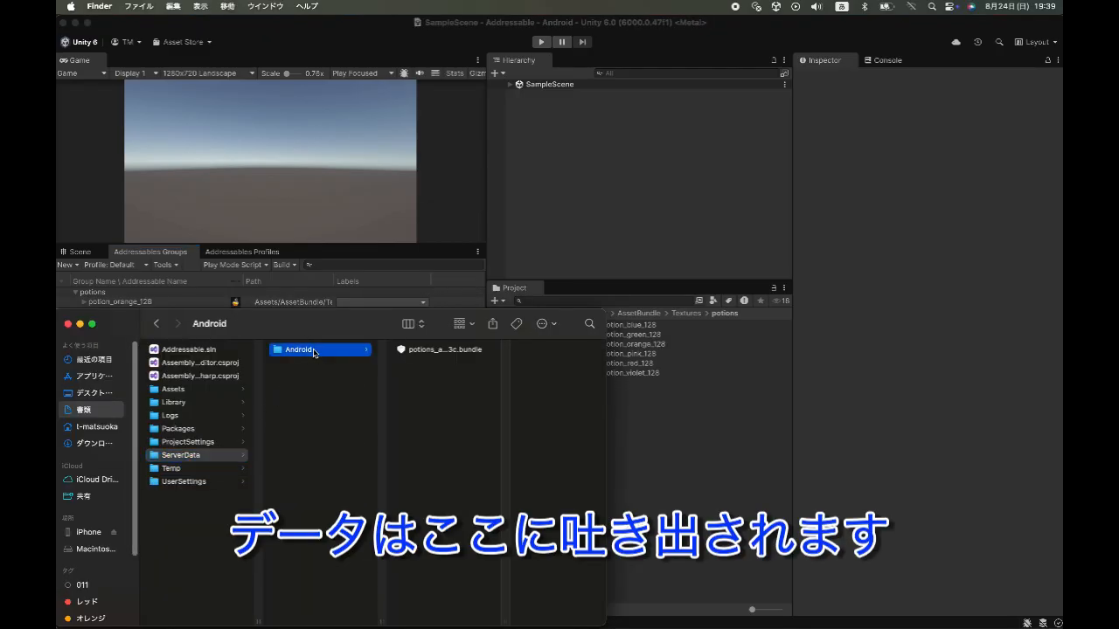
{"action": "left_click", "coordinate": [439, 351]}
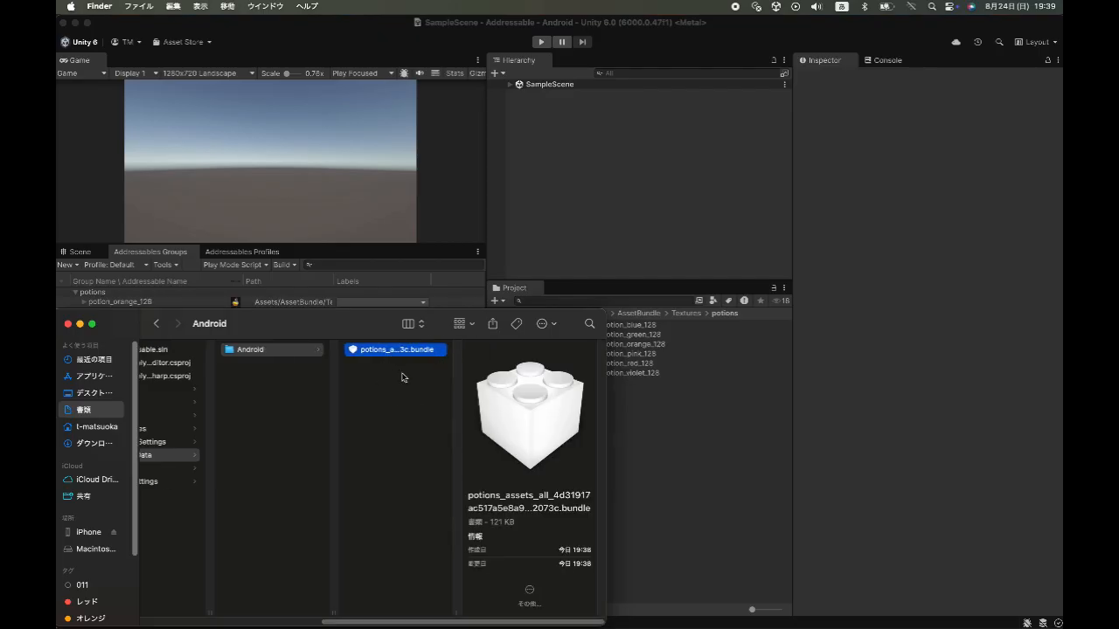